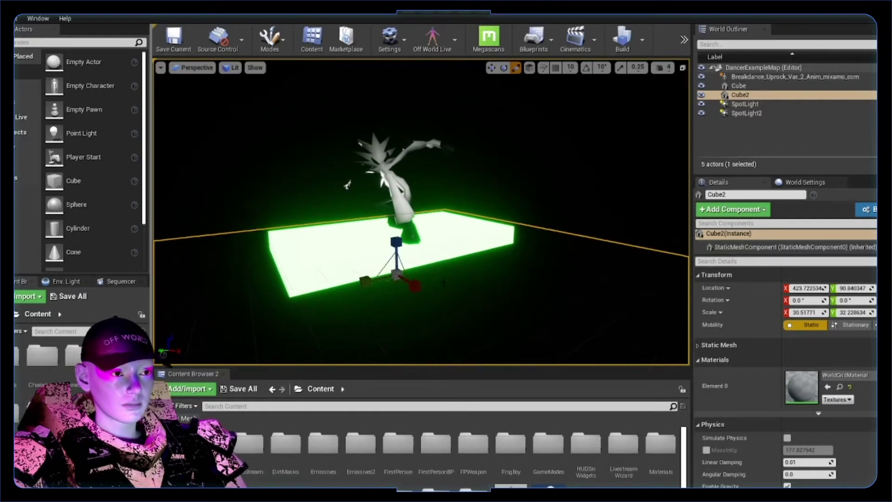
Step: Orbit slightly around the dancer and run a quick test play of the level
right_drag(516, 267, 509, 263)
click(684, 40)
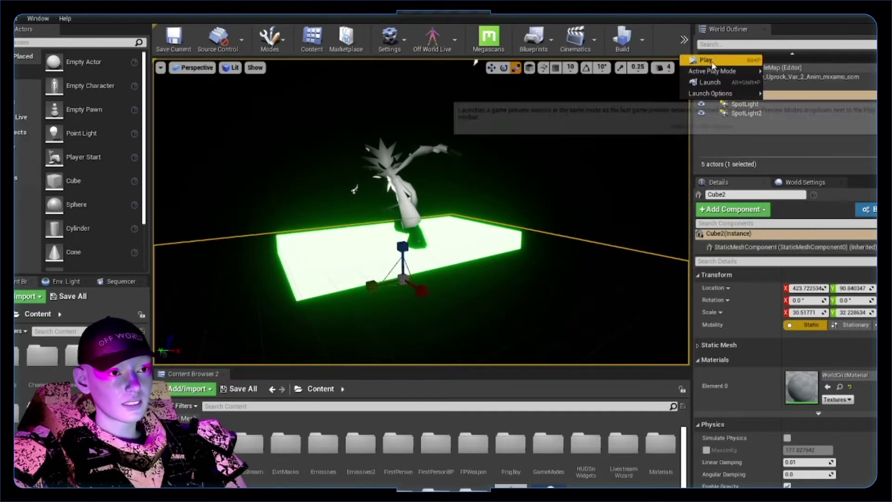
click(703, 74)
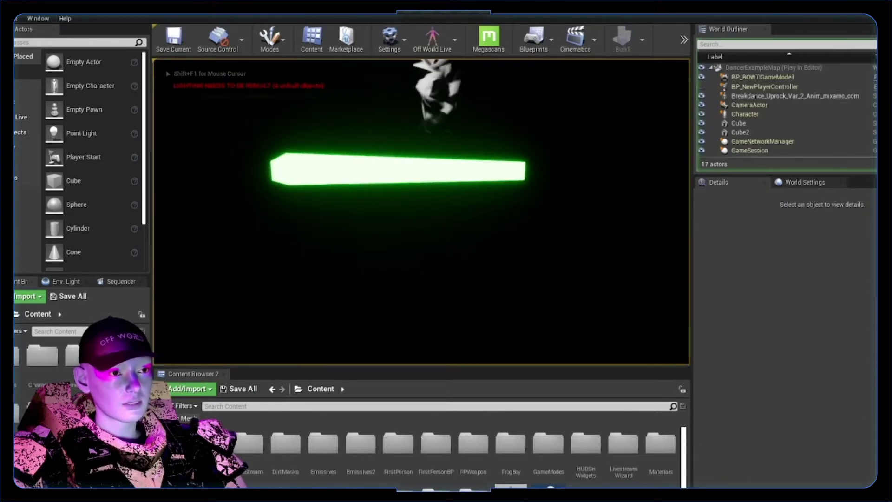
key(Escape)
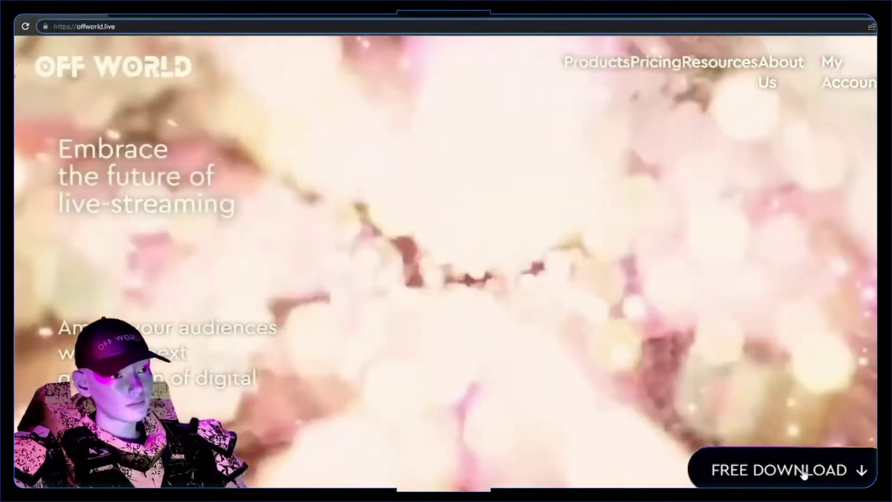
Step: Request the Unreal Engine Live-streaming Toolkit from the Download Center and submit the registration to download
click(804, 471)
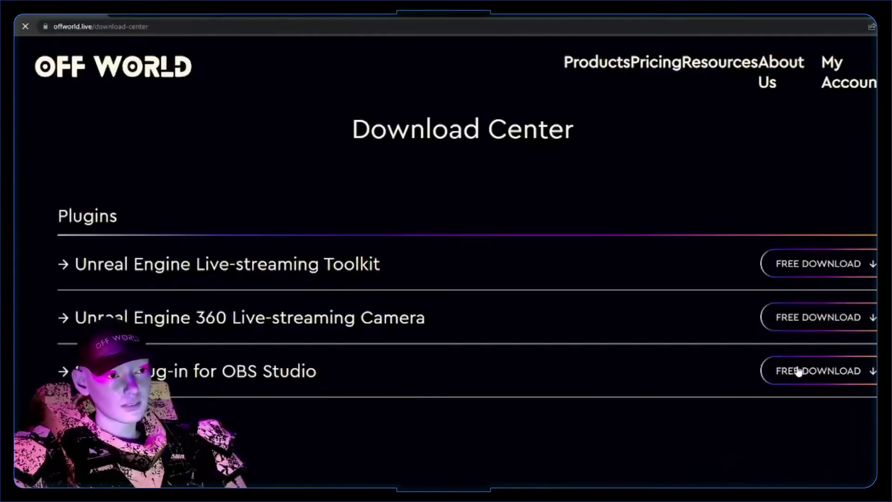
click(132, 263)
scroll(180, 262, down, 3)
scroll(197, 266, up, 2)
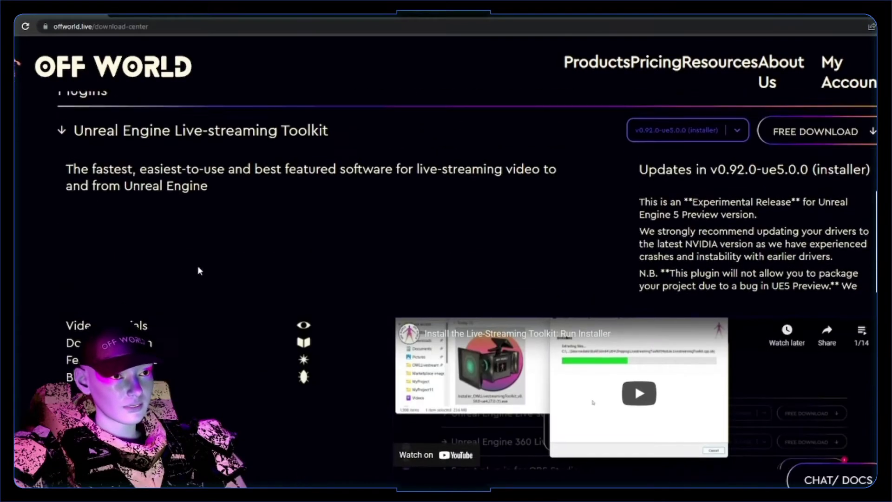
click(826, 207)
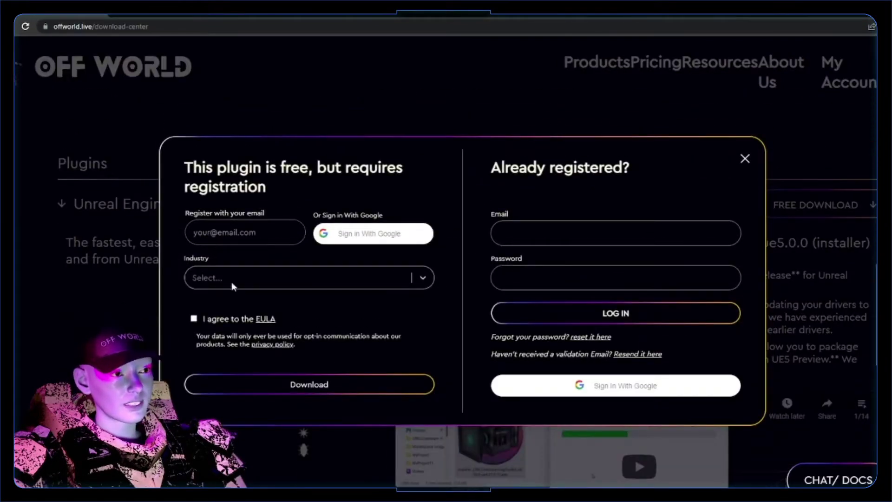
click(744, 159)
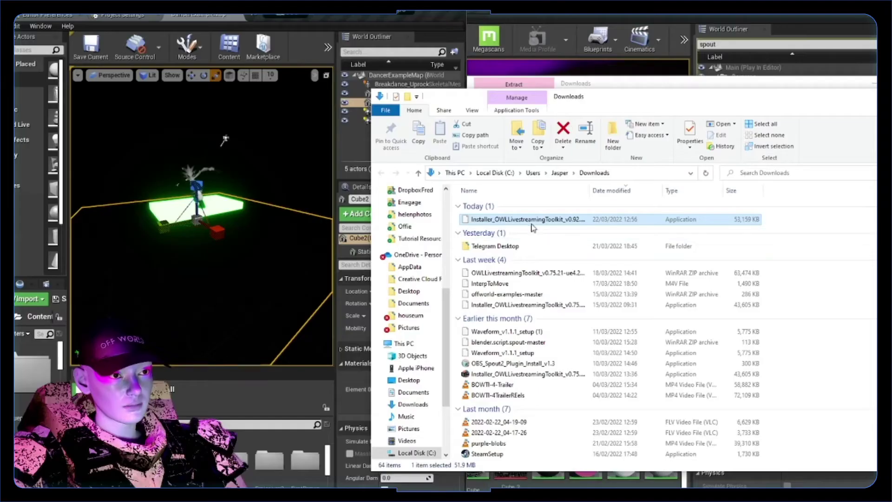
Step: Run the downloaded toolkit installer past the security warning and accept the licence
double_click(528, 221)
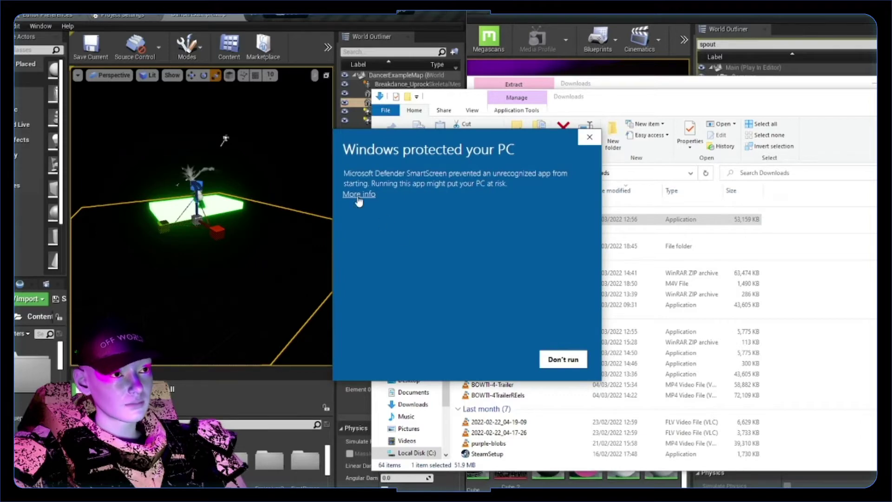
click(359, 194)
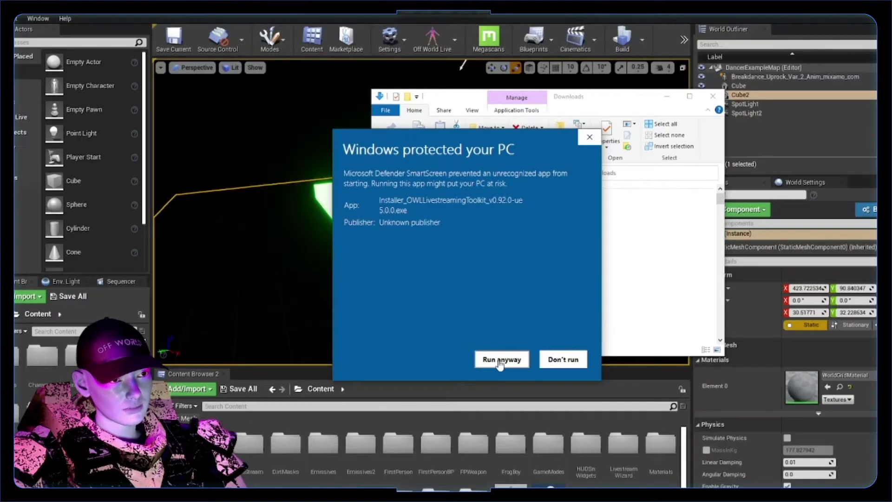
click(500, 362)
click(540, 292)
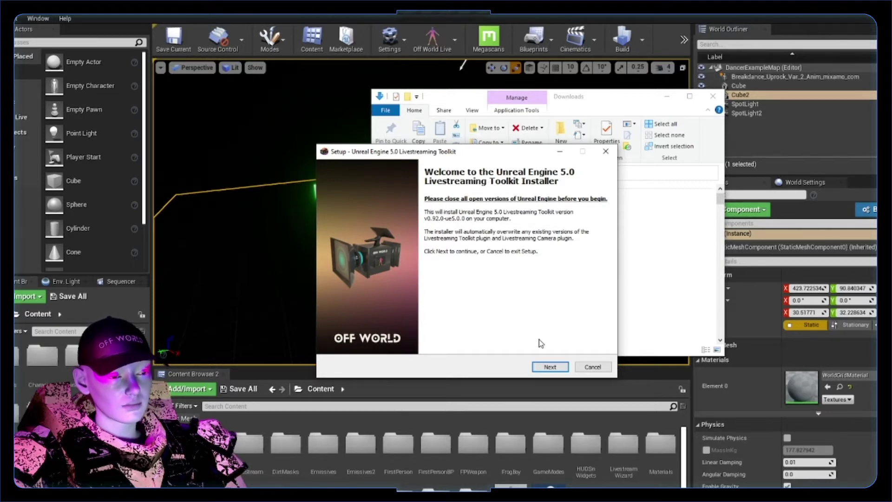
click(549, 367)
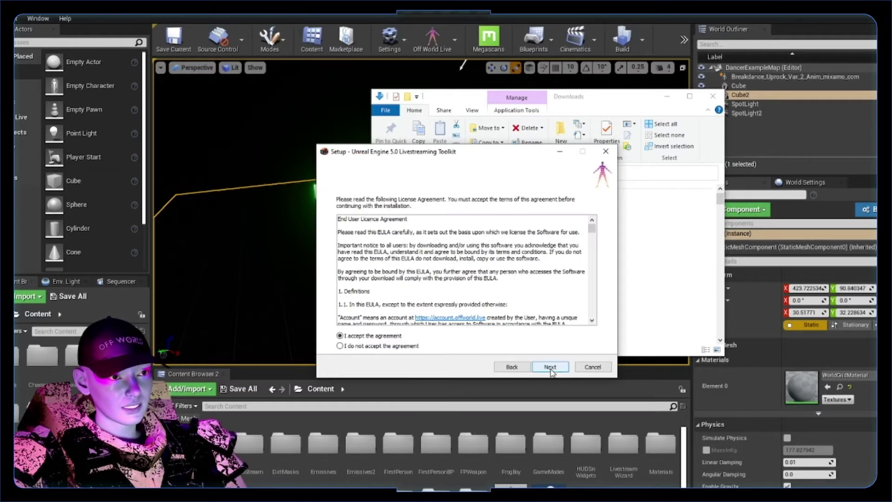
click(550, 368)
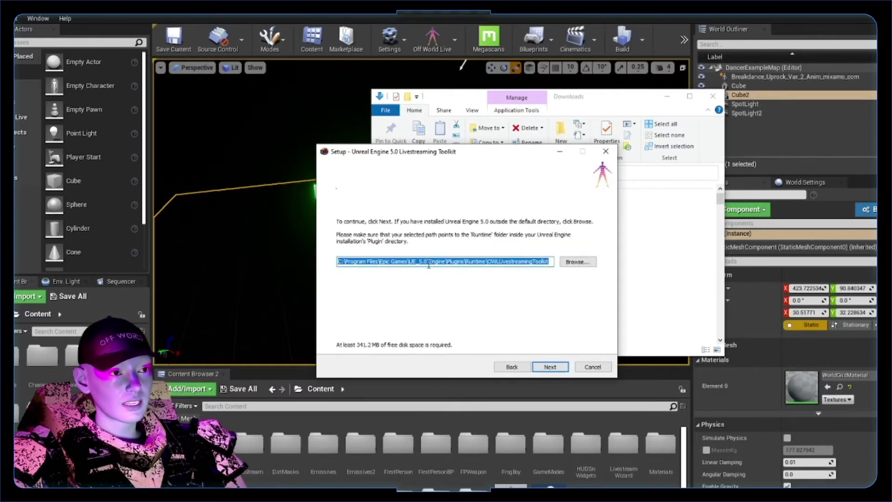
Step: Set the install folder to Program Files\UE_5.0\Engine\Plugins, reach component selection, then exit setup
click(429, 264)
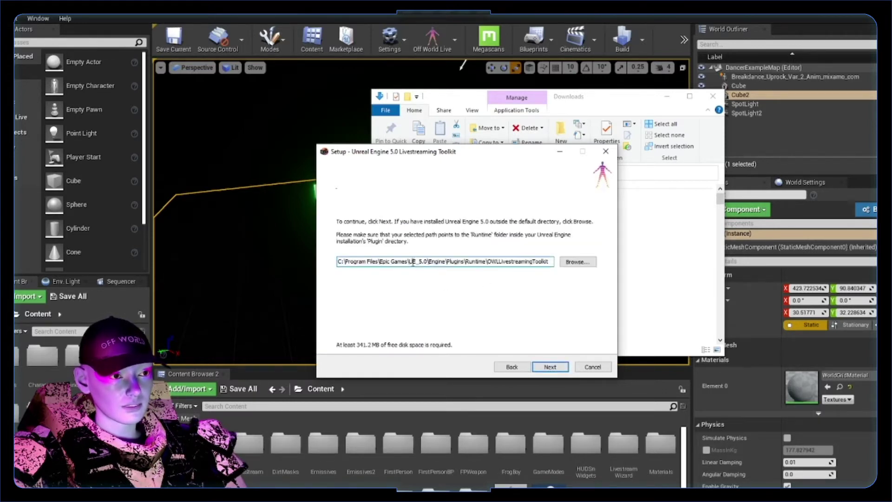
key(Tab)
key(Return)
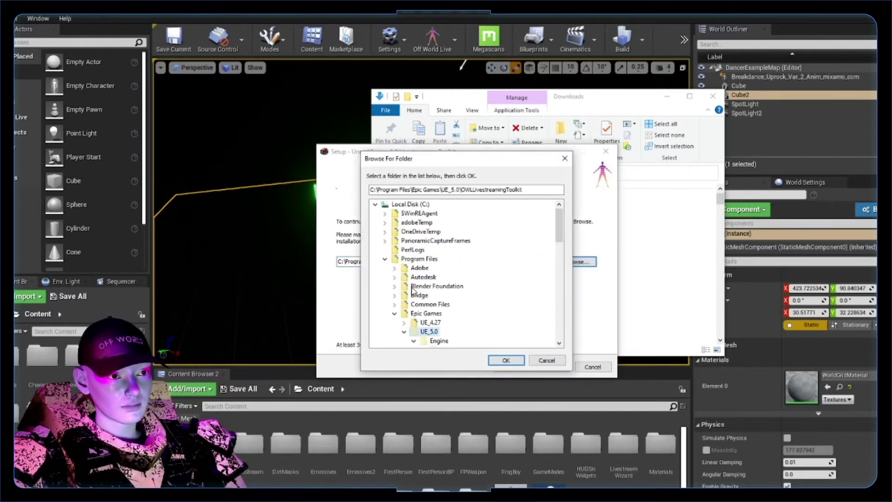
click(419, 259)
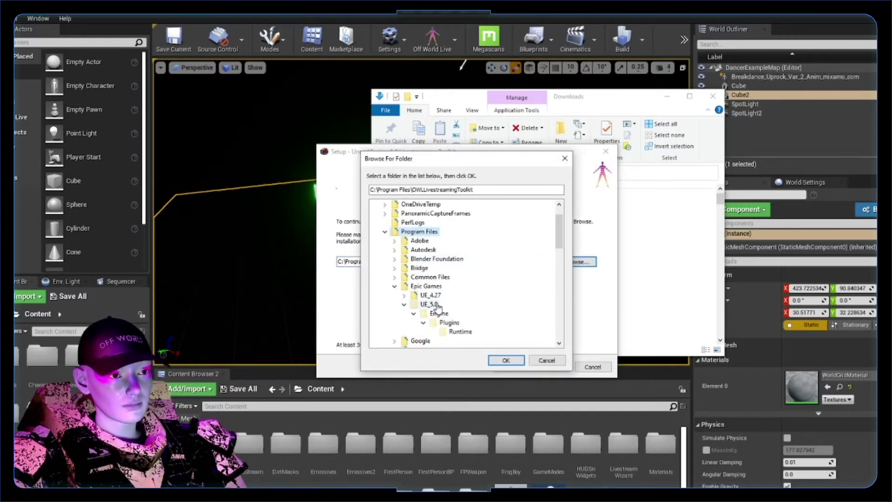
click(437, 305)
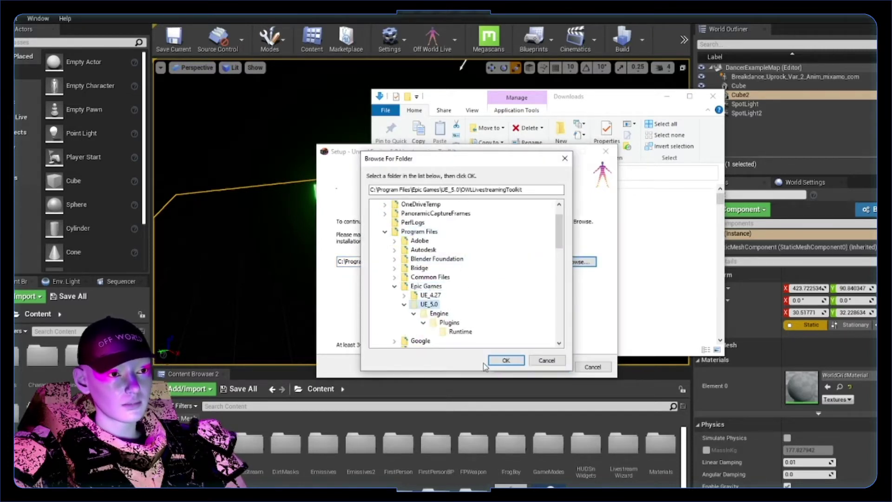
click(449, 323)
click(506, 360)
key(Return)
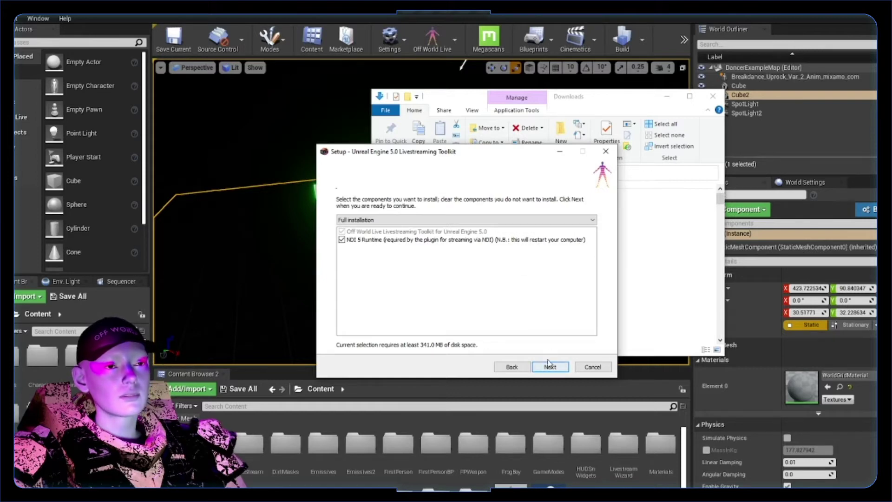
click(593, 367)
click(544, 319)
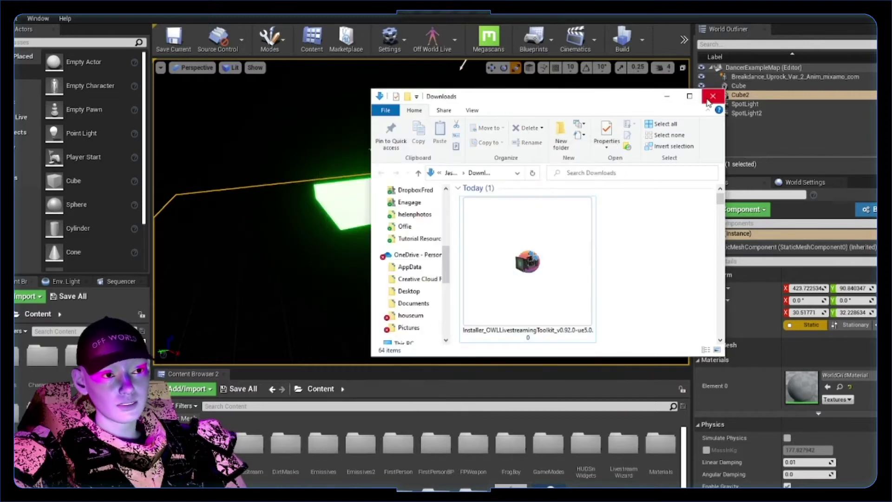
Step: Close the Downloads folder and search the editor's Plugins browser for 'off world'
click(712, 97)
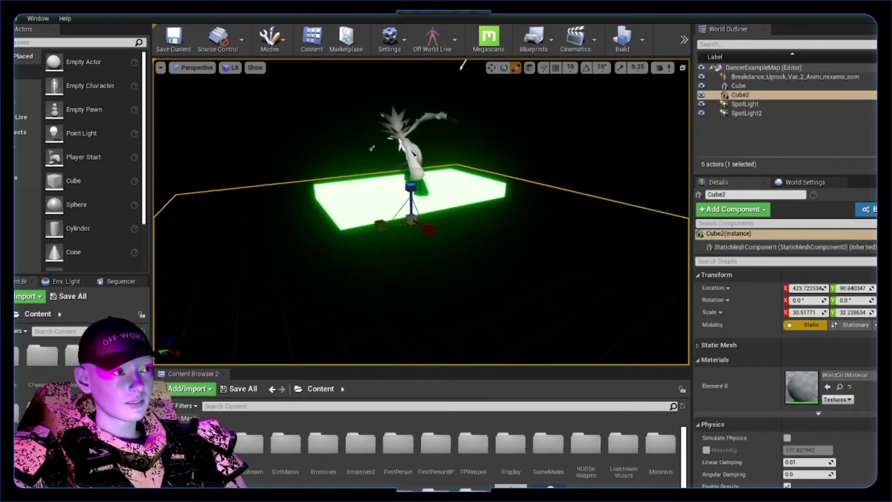
click(37, 18)
click(38, 175)
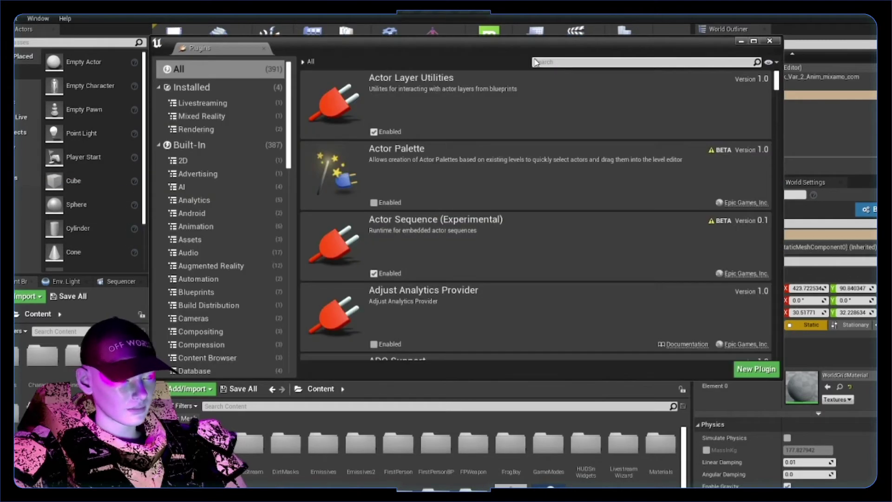
click(537, 61)
text(off world)
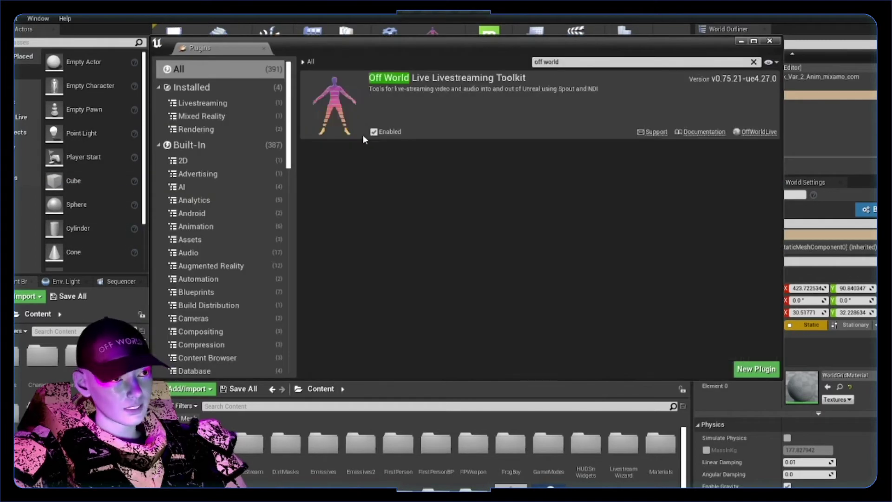
Step: Close the Plugins browser, clear the actor selection, and return to the Off World Live download page
click(770, 42)
click(451, 86)
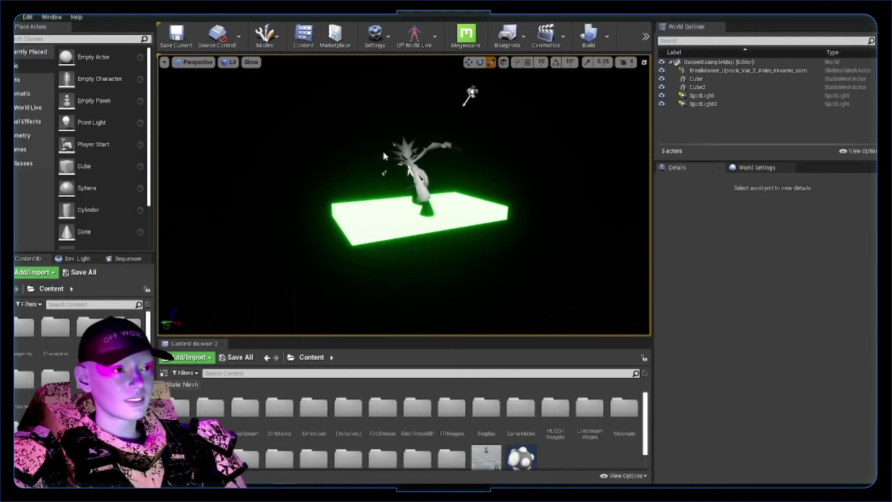
key(alt+Tab)
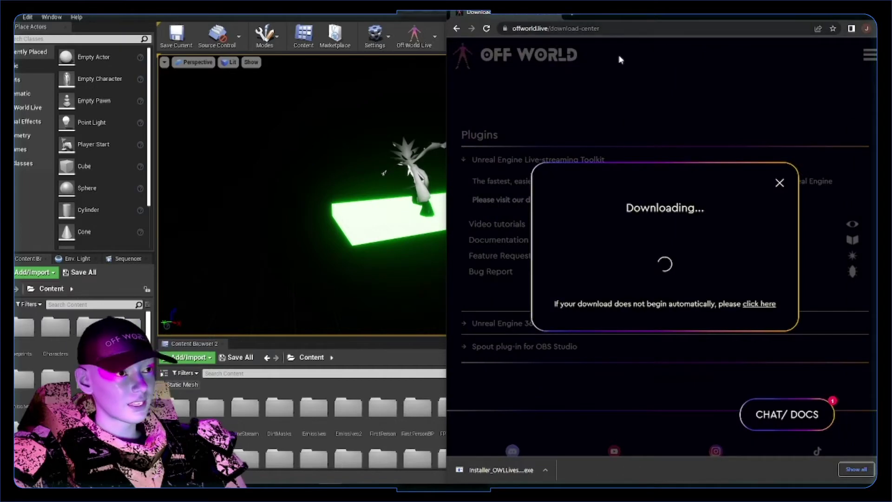
Step: Download OBS_Spout2_Plugin_Install_v1.3.exe from the Spout site's OBS plugin releases
key(ctrl+t)
text(Spout)
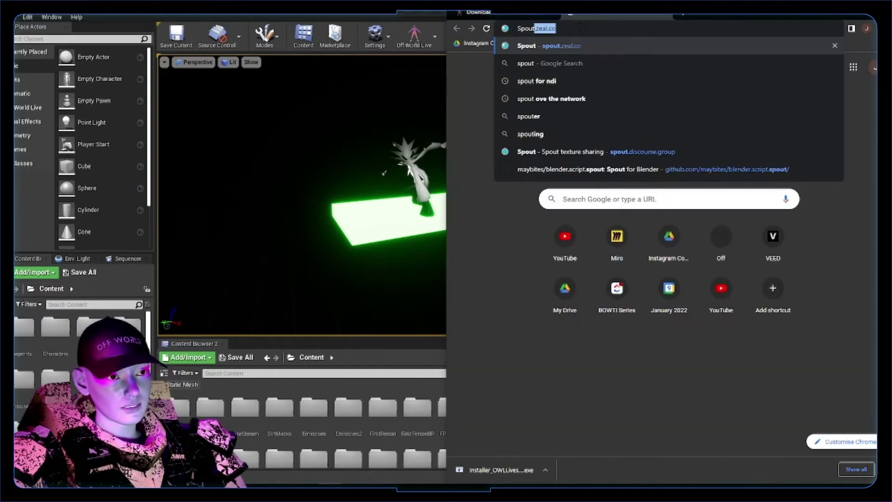
key(Return)
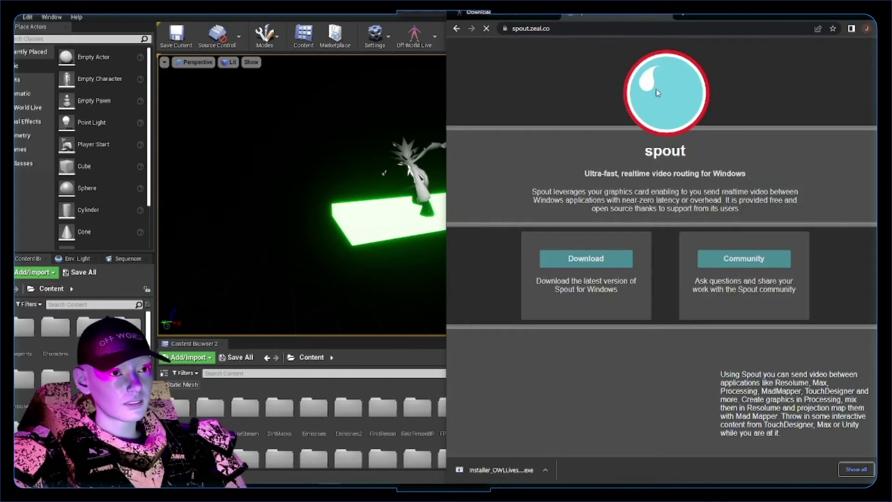
scroll(662, 285, down, 4)
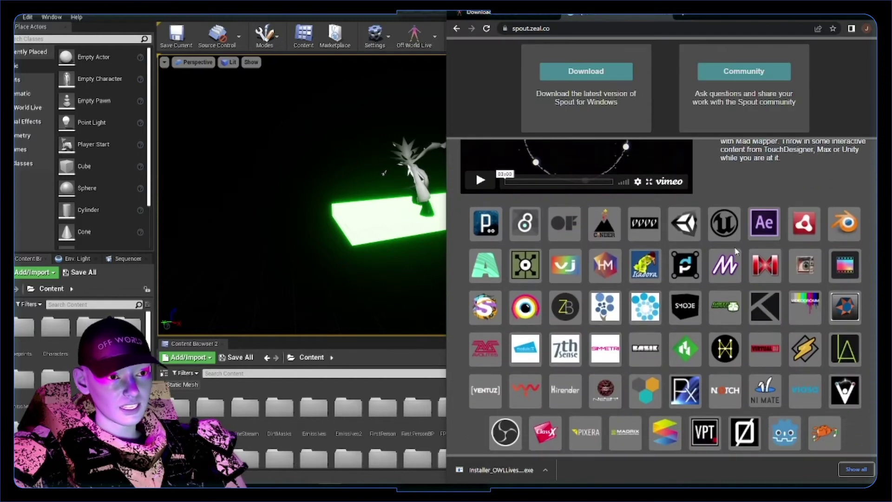
click(495, 437)
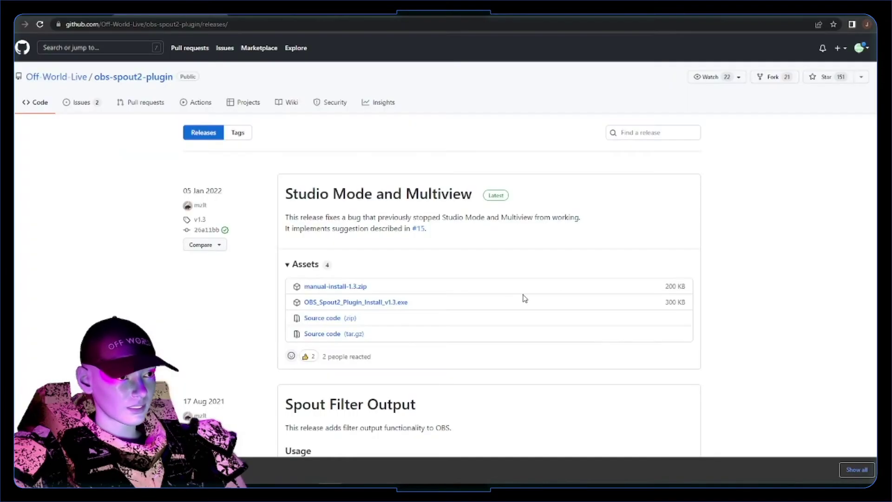
click(398, 310)
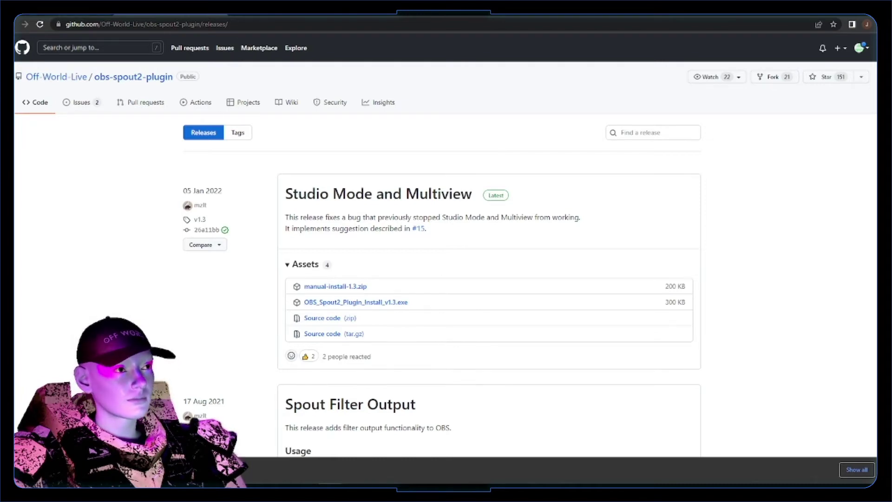
Step: Search 'ndi for obs' in a new tab and open the obs-ndi plugin download page
click(69, 7)
key(ctrl+t)
text(ndi)
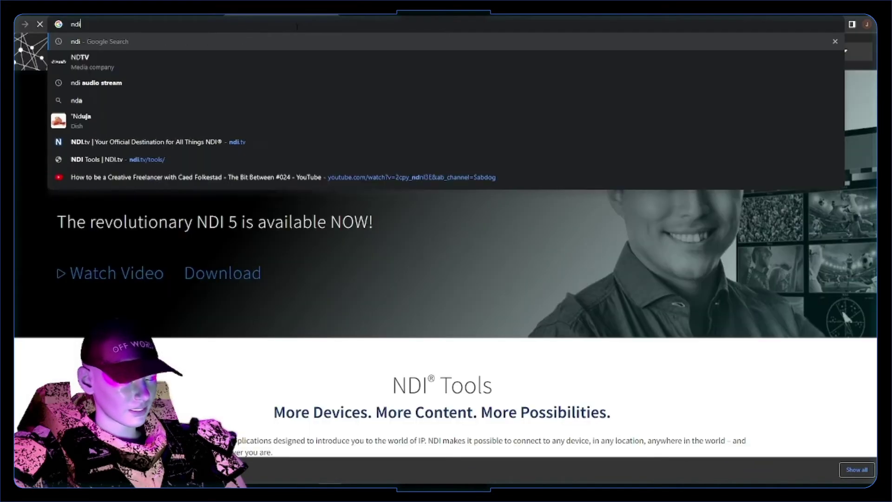
text(for obs)
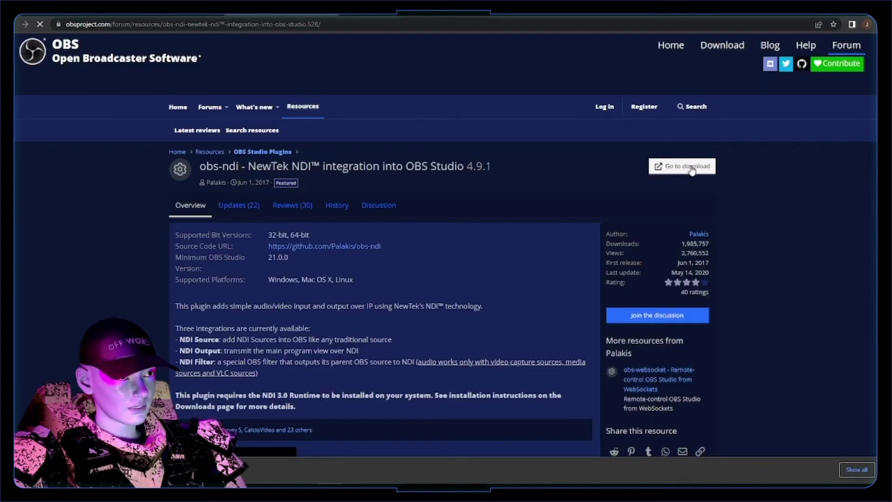
click(692, 170)
scroll(279, 271, down, 3)
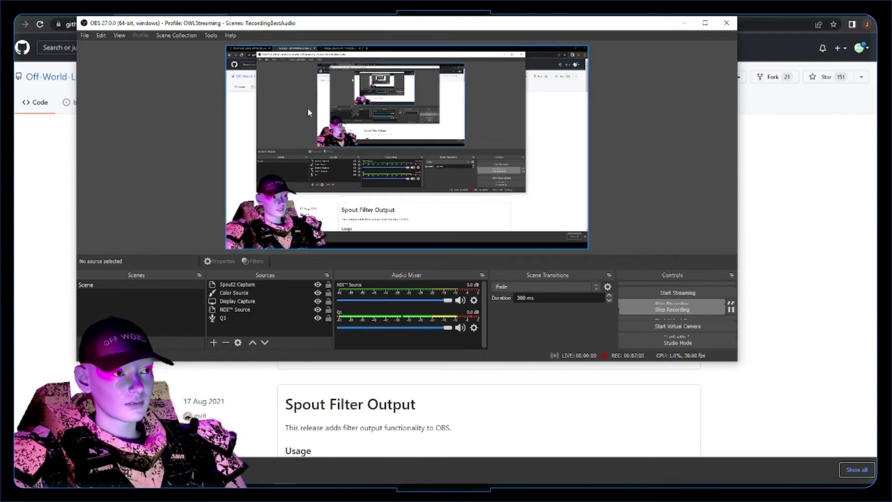
Step: Check OBS's Tools menu for NDI Output settings and Spout Output Settings, then open File Explorer
click(211, 35)
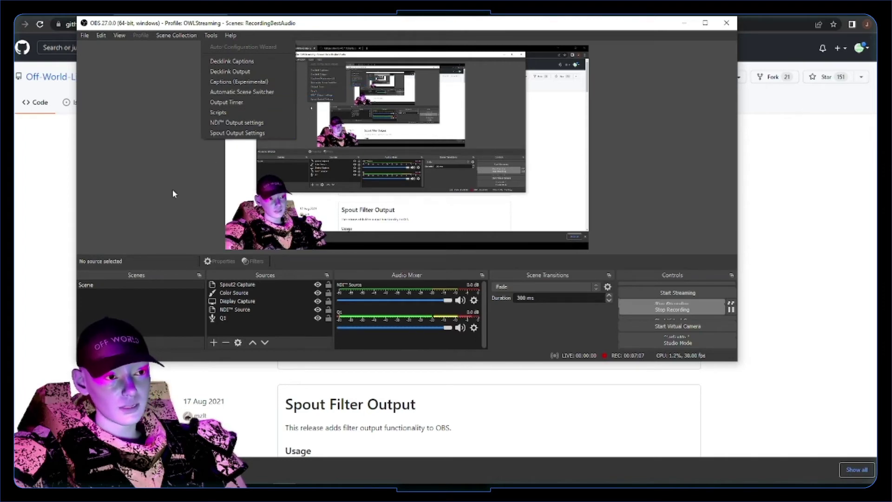
click(117, 208)
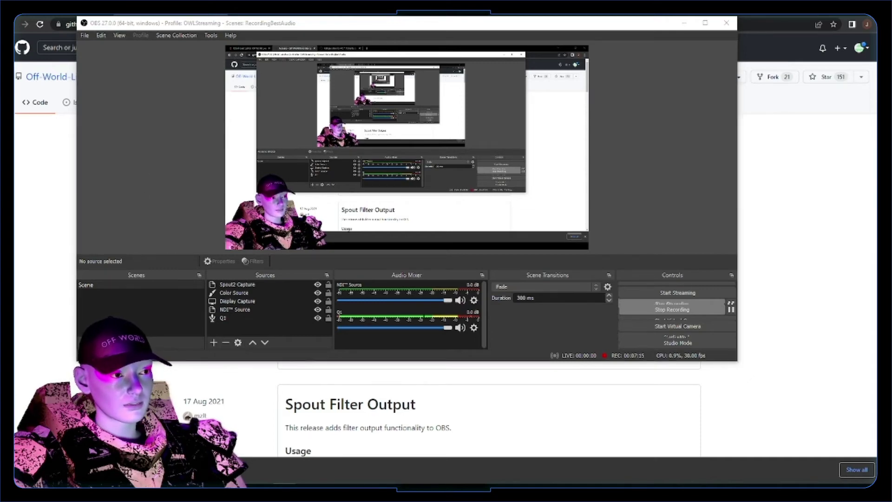
key(super+e)
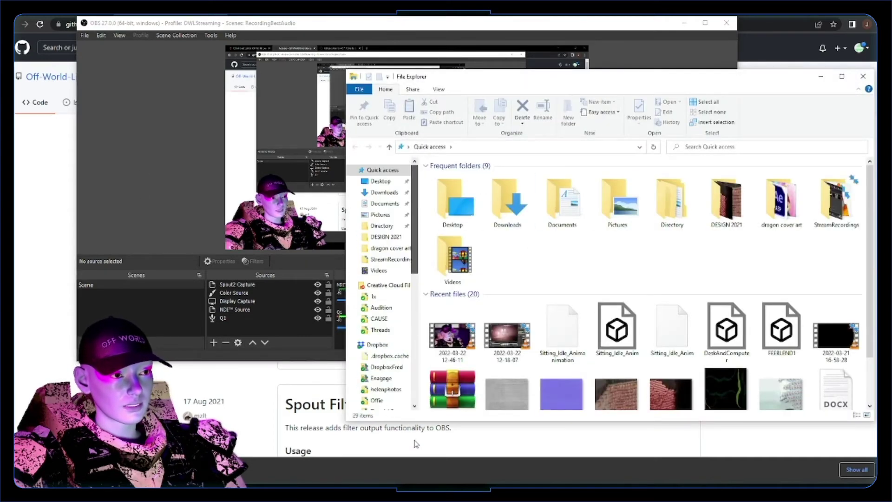
Step: Browse to C:\Program Files\obs-studio\obs-plugins\64bit in File Explorer
scroll(386, 372, down, 5)
click(388, 345)
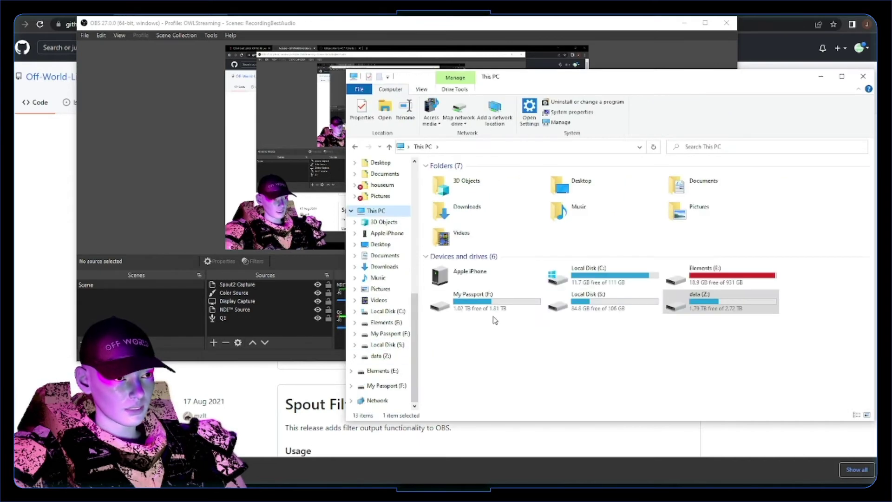
double_click(616, 272)
double_click(469, 228)
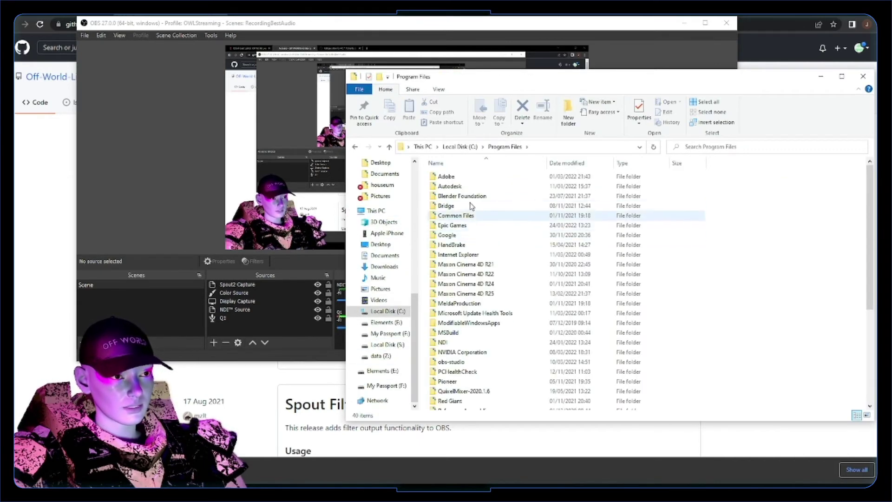
scroll(472, 206, down, 2)
double_click(458, 321)
click(461, 197)
double_click(462, 197)
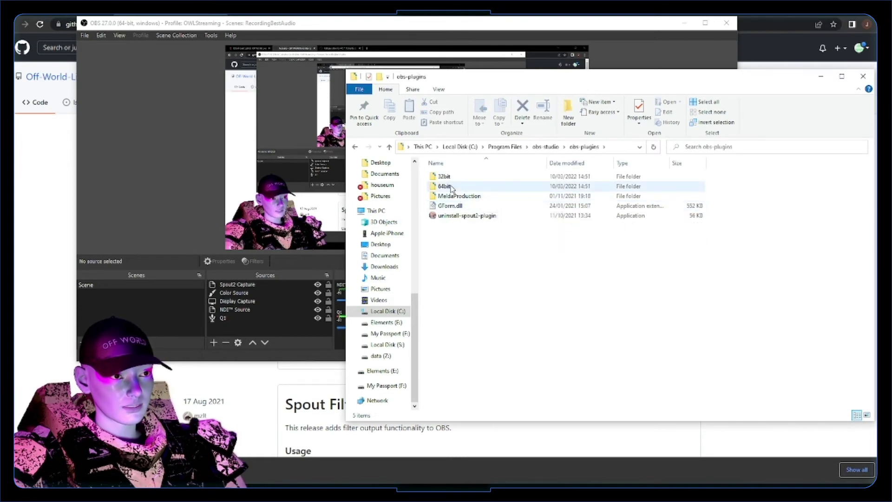
double_click(443, 186)
Step: Locate SpoutDX.dll and Spout.dll, then open the obs-plugins 32bit folder
scroll(488, 199, down, 15)
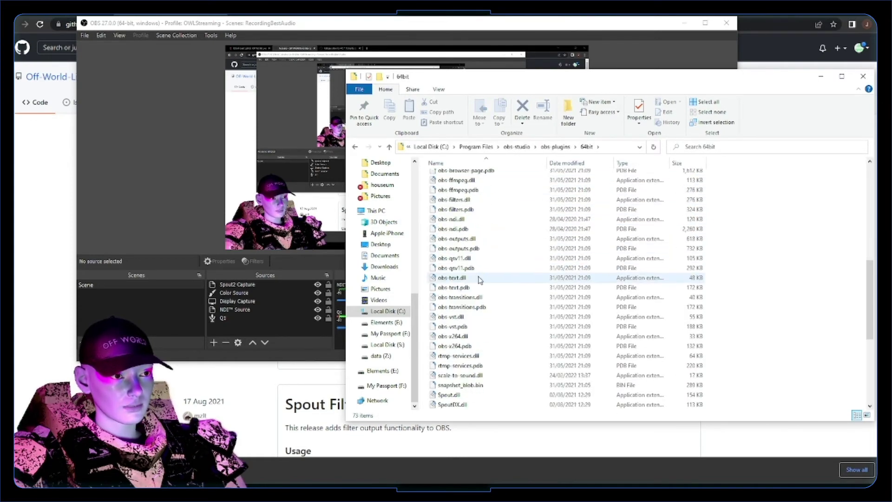
click(483, 220)
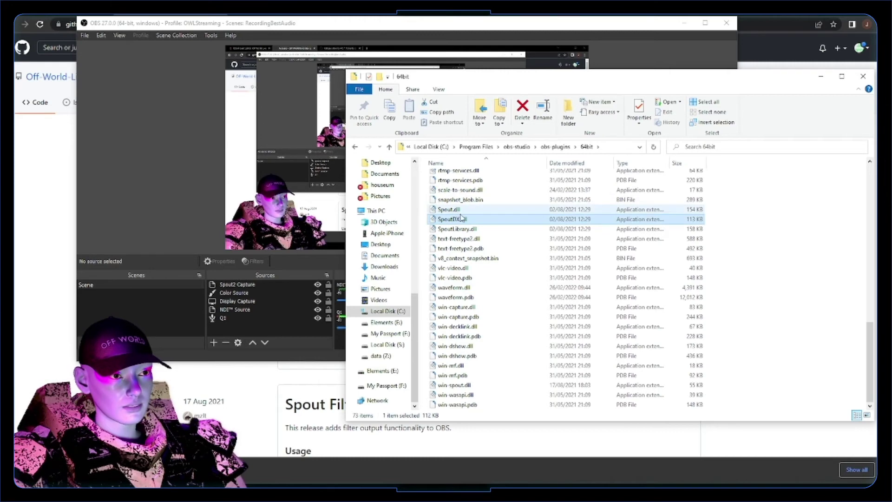
click(460, 210)
key(BackSpace)
double_click(465, 178)
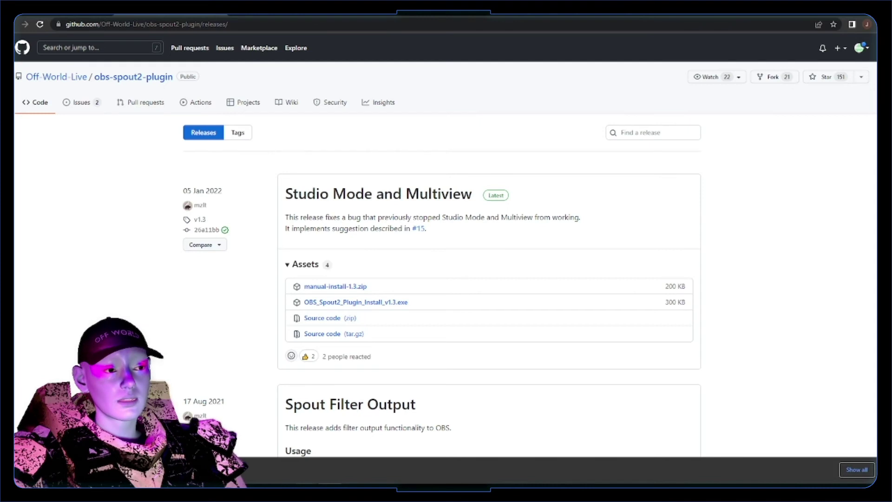
Step: Bring OBS forward, toggle the Spout2 Capture source, and show NDI and Spout output options under Tools
click(264, 439)
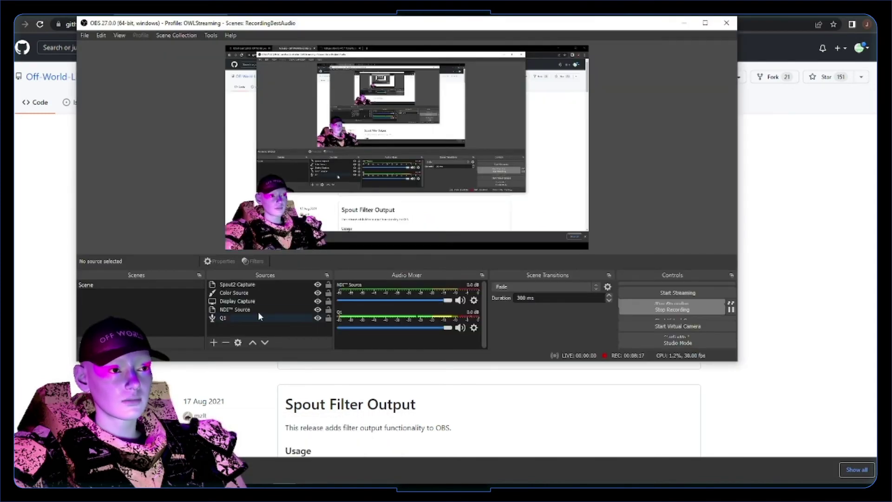
click(256, 285)
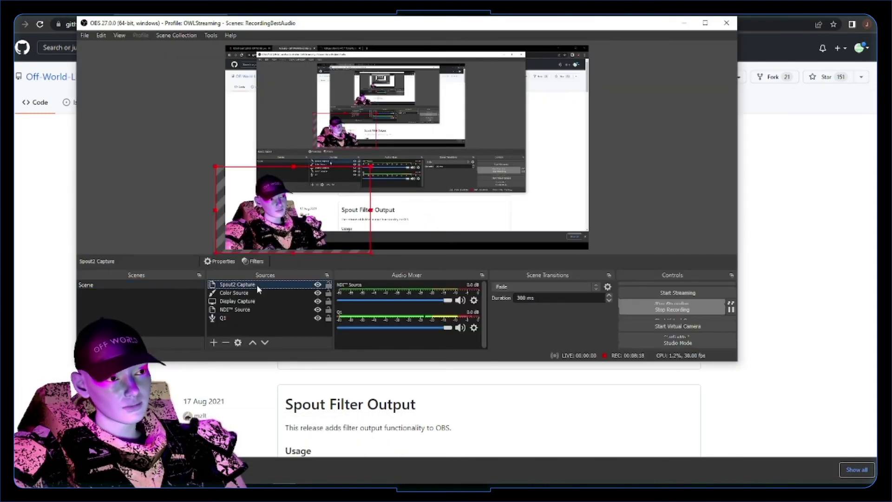
click(159, 90)
click(211, 36)
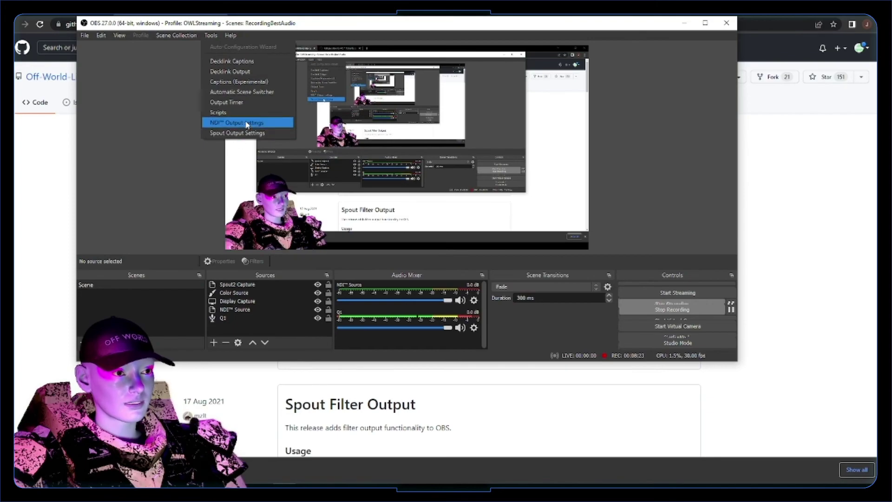